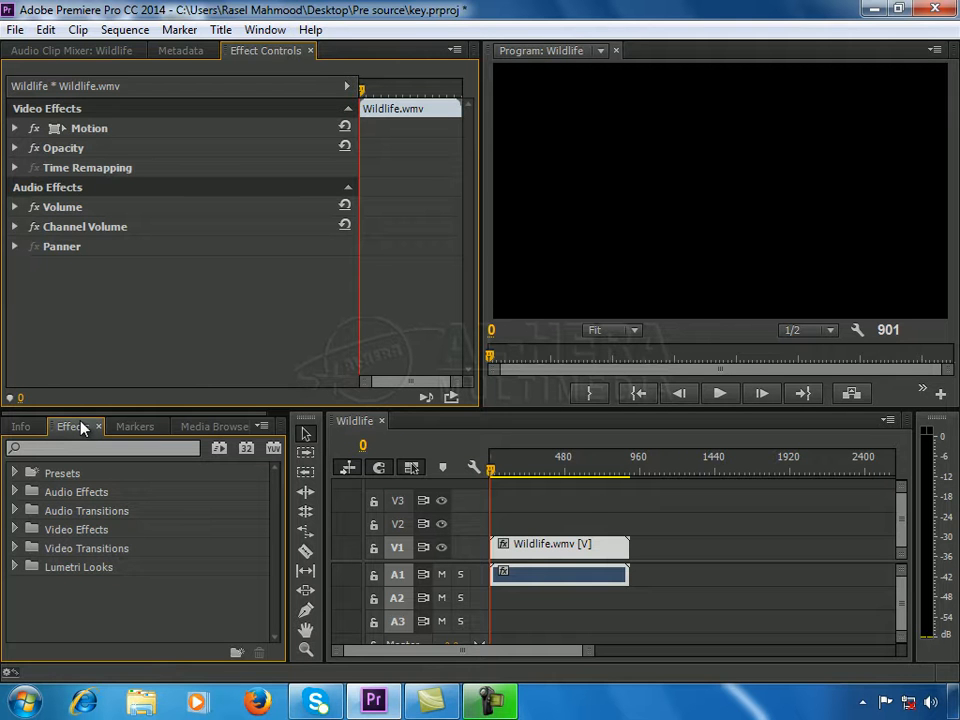
# Expand the Distort group of the video effects and select the Mirror effect.
pyautogui.click(14, 529)
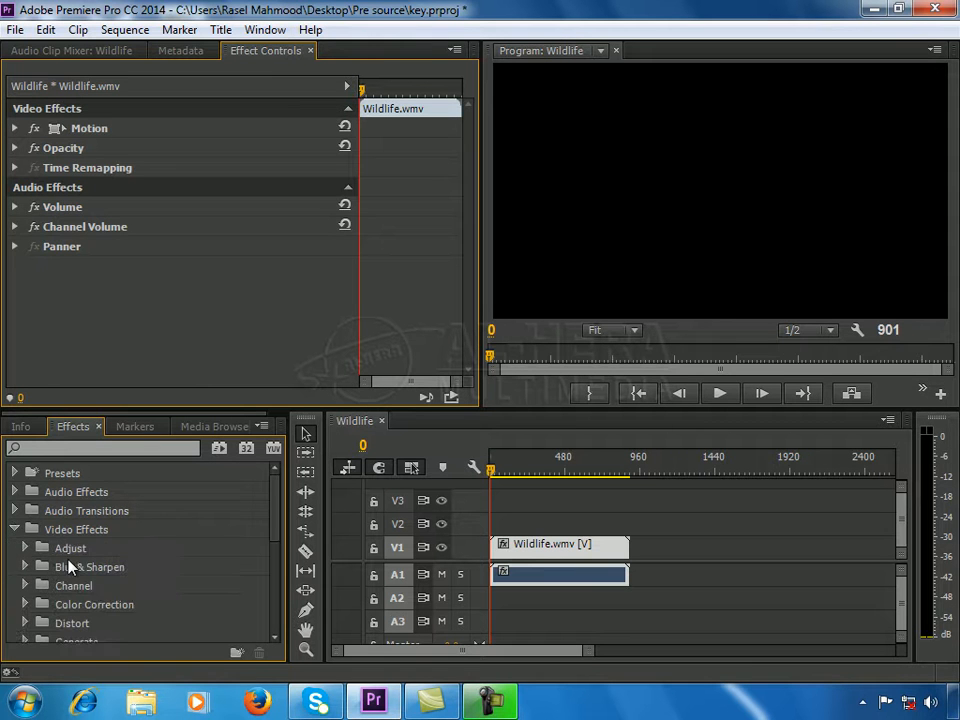
pyautogui.scroll(-2, 274, 503)
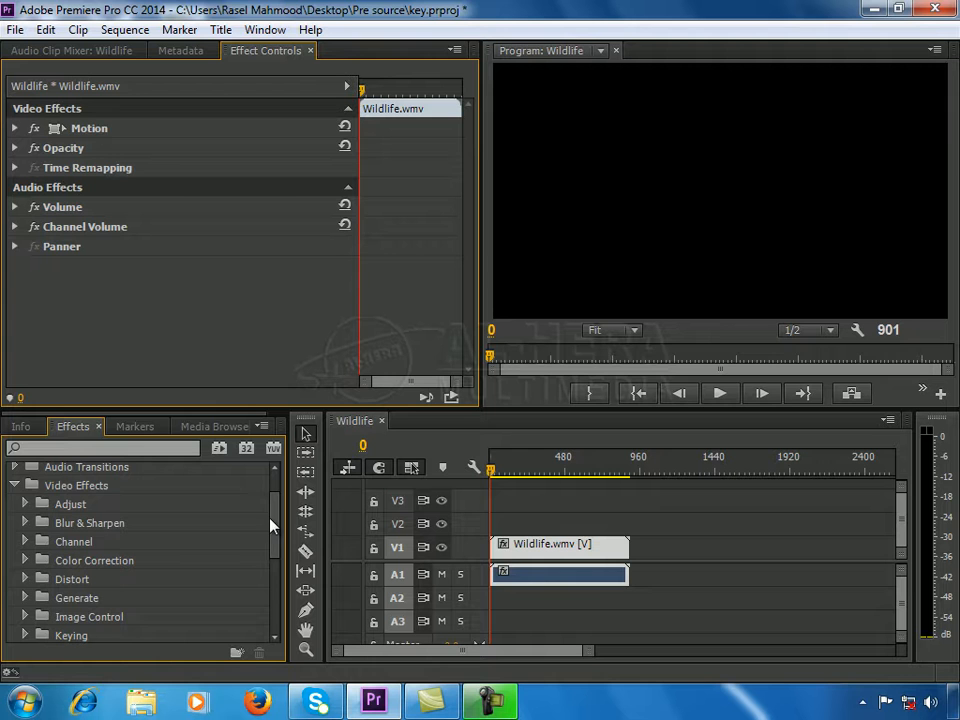
pyautogui.click(25, 580)
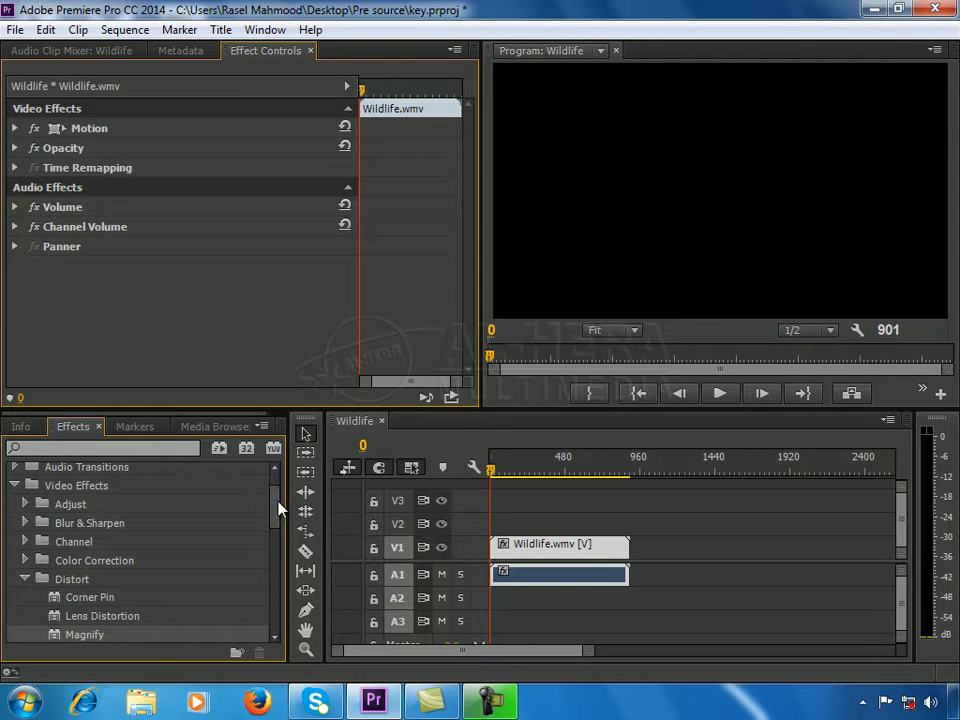
pyautogui.moveTo(276, 508)
pyautogui.mouseDown()
pyautogui.moveTo(279, 542)
pyautogui.moveTo(280, 524)
pyautogui.mouseUp()
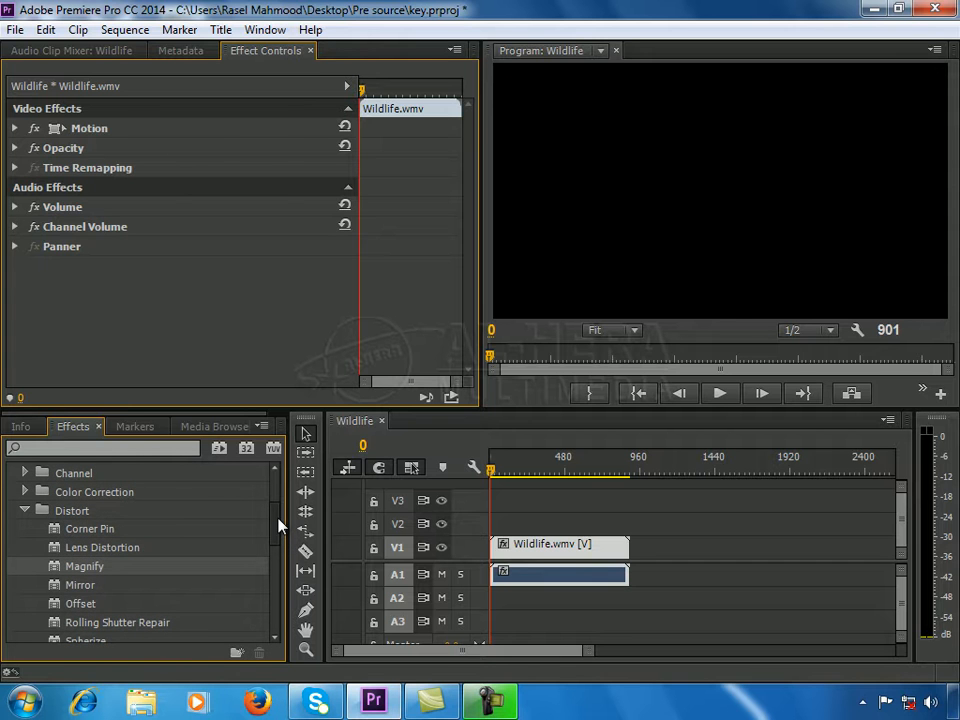
pyautogui.click(127, 588)
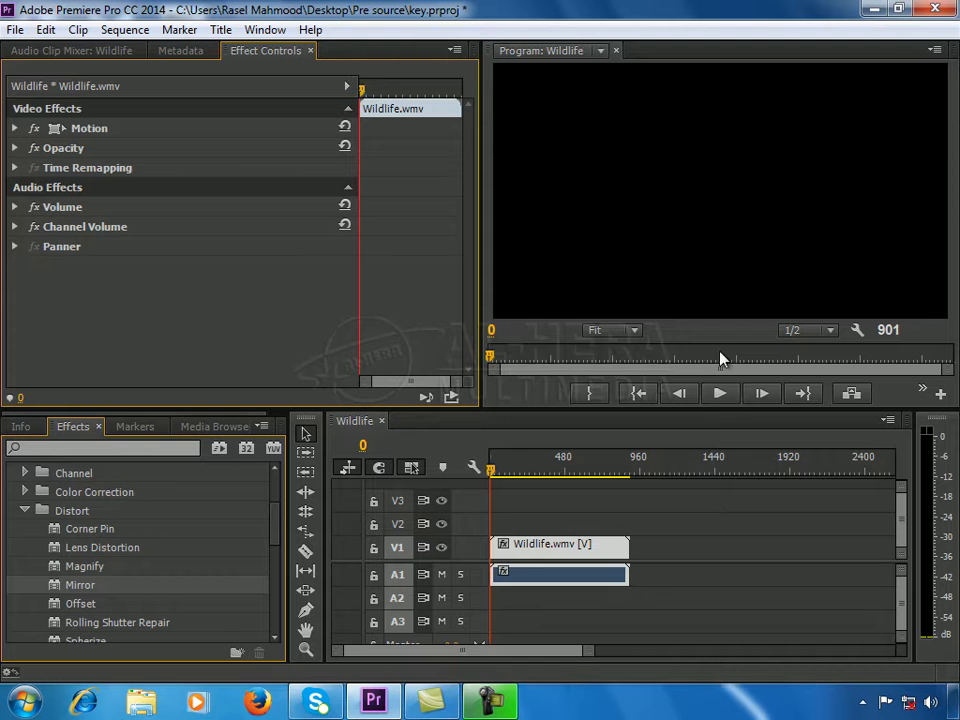
# Play the sequence, stop on the marmot shot around frame 566, and apply the Mirror effect to Wildlife.wmv on V1.
pyautogui.click(726, 400)
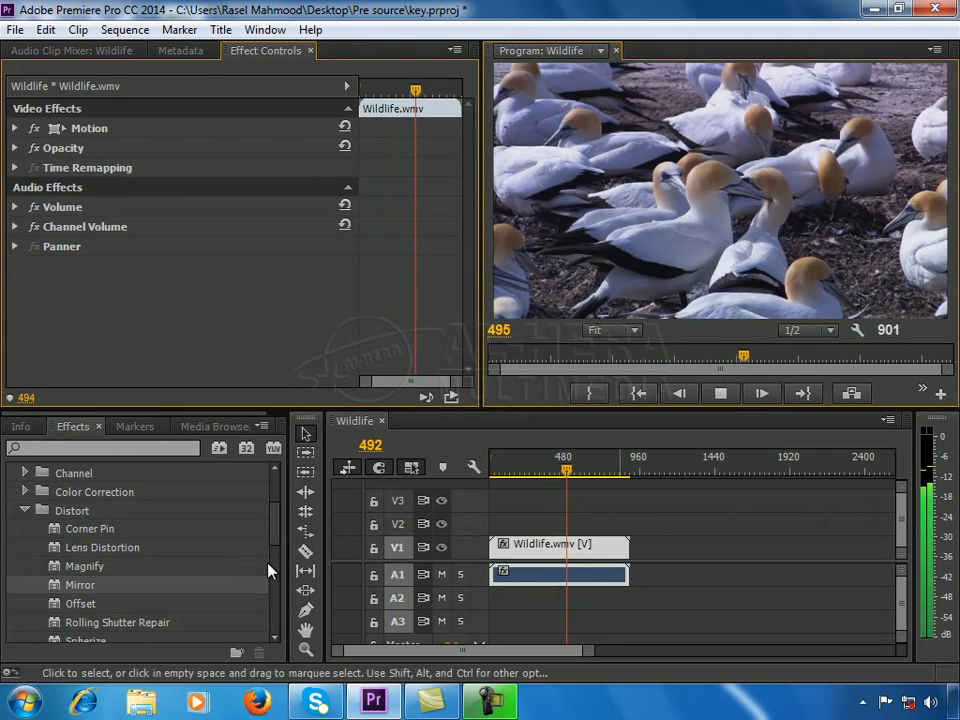
pyautogui.click(722, 393)
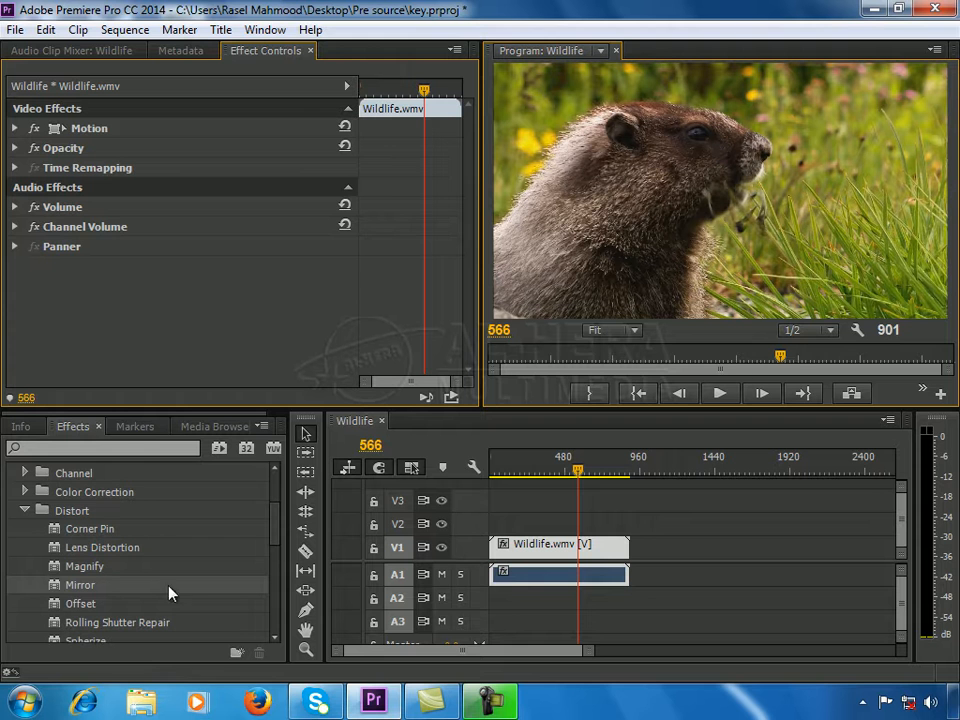
pyautogui.moveTo(157, 594); pyautogui.dragTo(554, 562)
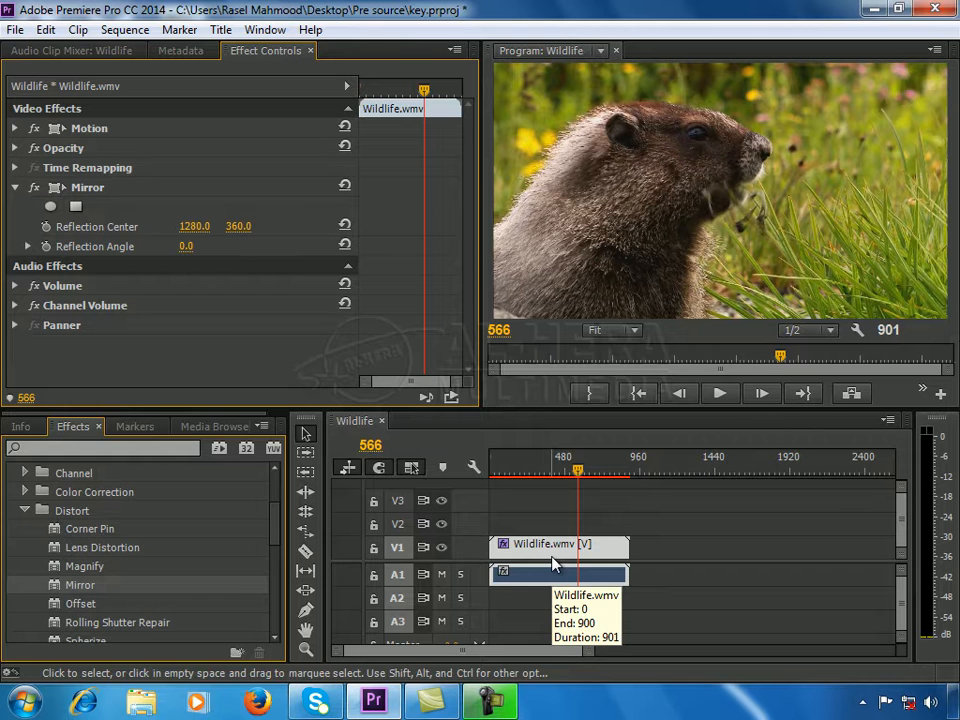
# Set the Mirror effect's Reflection Center to 782 horizontally and -3758 vertically.
pyautogui.click(192, 225)
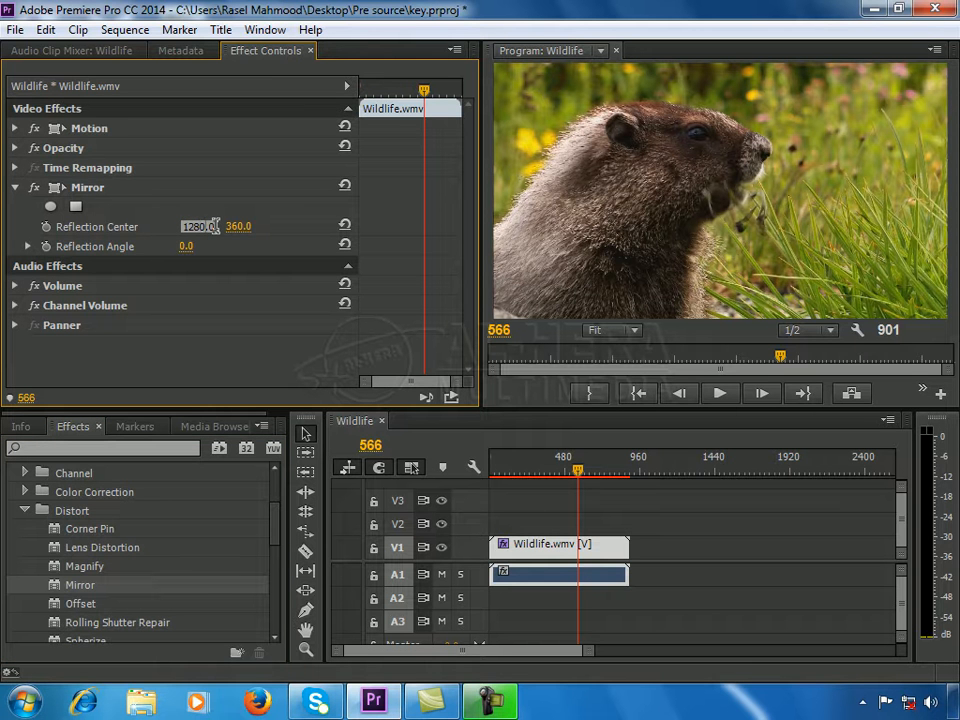
pyautogui.write('1.0')
pyautogui.press('BackSpace')
pyautogui.write('782')
pyautogui.press('Return')
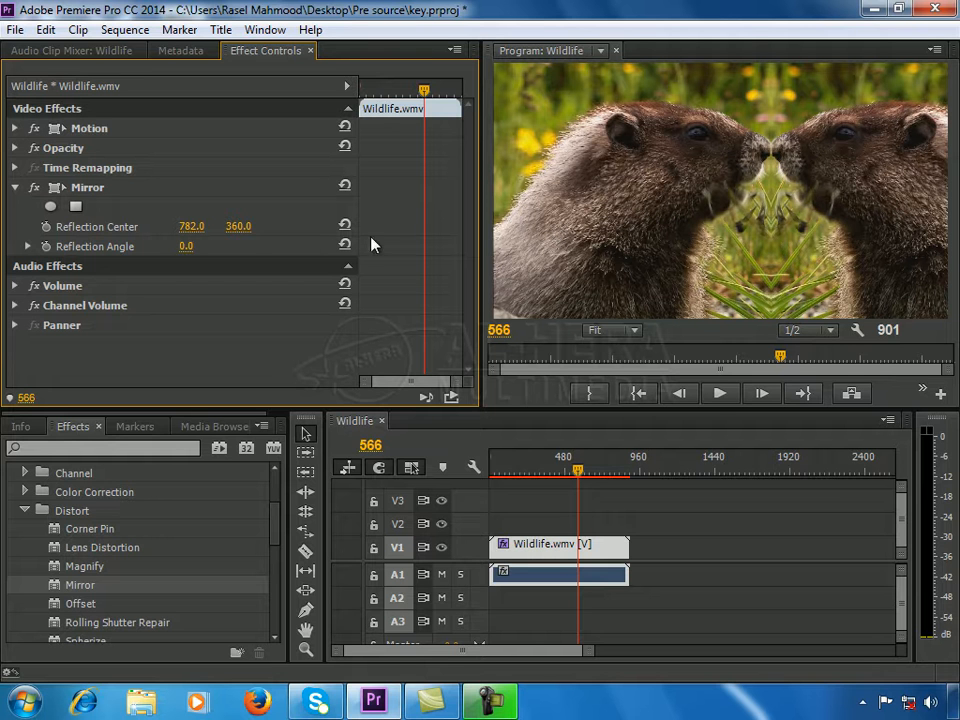
pyautogui.click(243, 228)
pyautogui.write('-3758')
pyautogui.press('Return')
# Play back the marmot shot several times from earlier points in the sequence to examine the mirrored image.
pyautogui.click(718, 396)
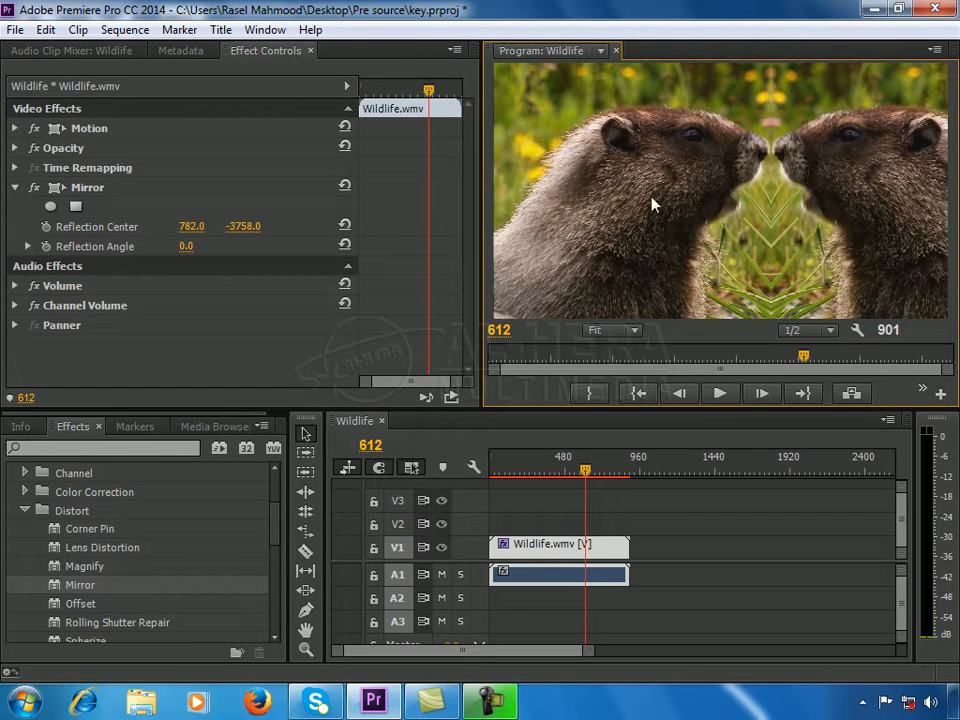
pyautogui.click(720, 396)
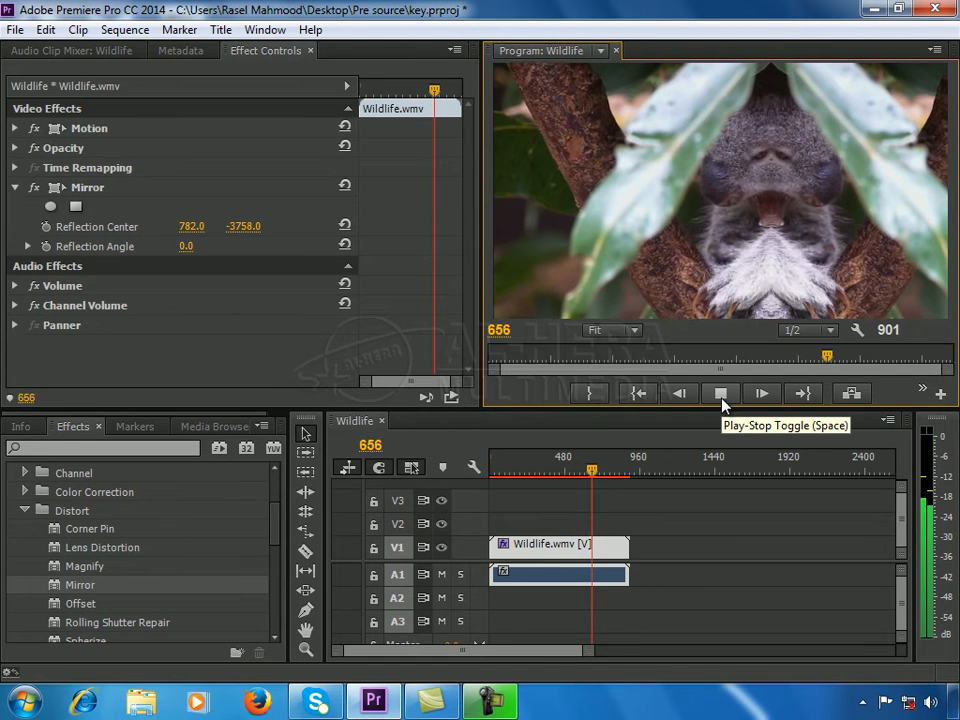
pyautogui.click(720, 395)
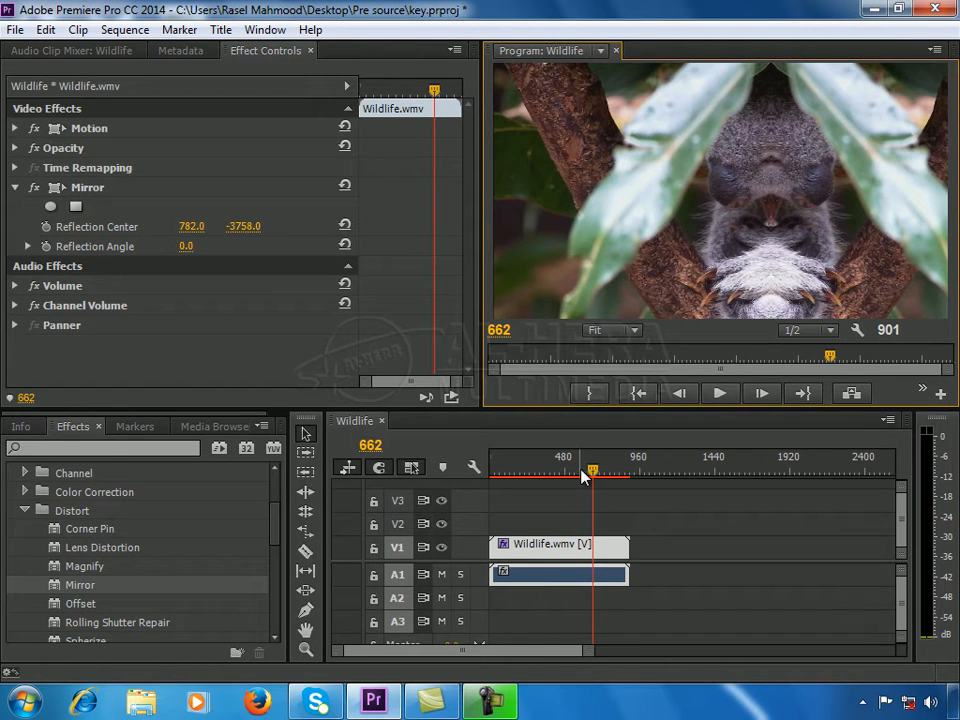
pyautogui.click(578, 466)
pyautogui.click(719, 396)
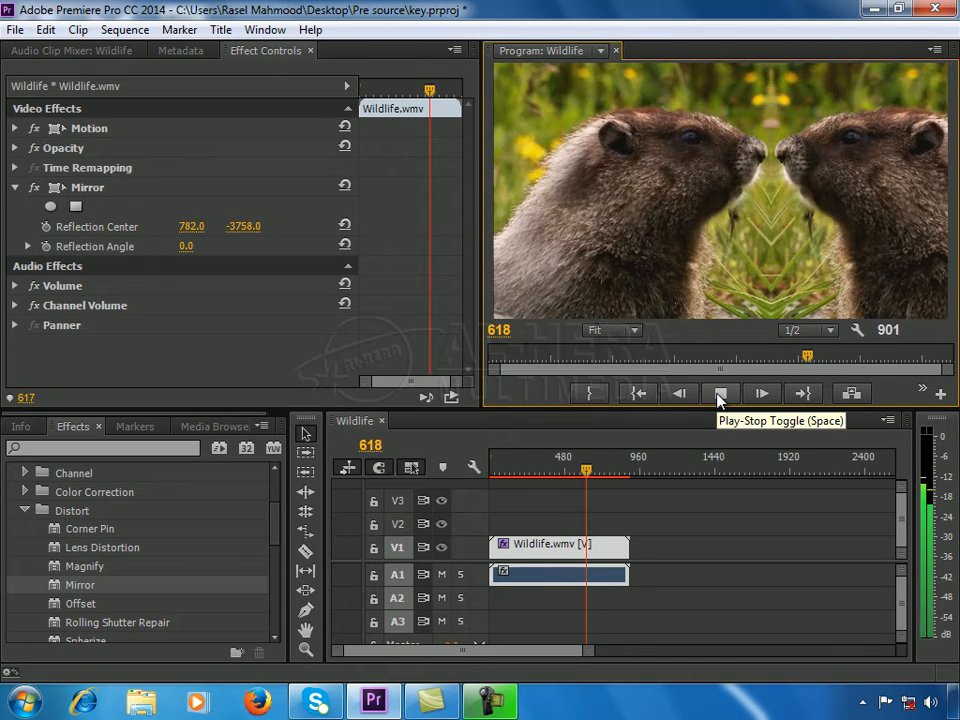
pyautogui.click(719, 396)
pyautogui.click(567, 472)
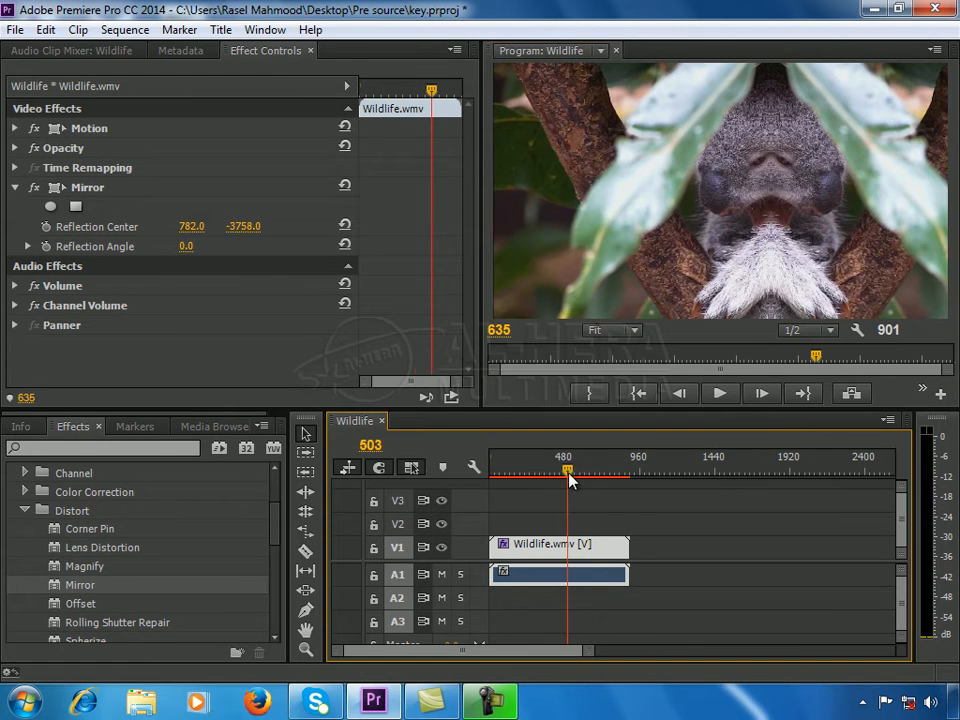
pyautogui.click(720, 396)
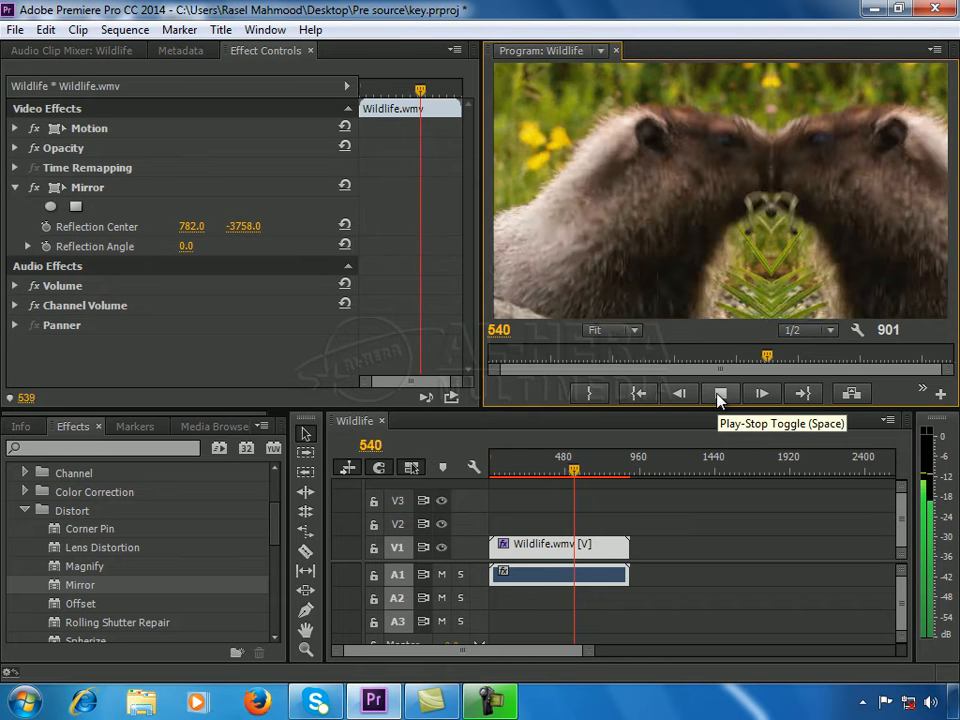
pyautogui.click(719, 396)
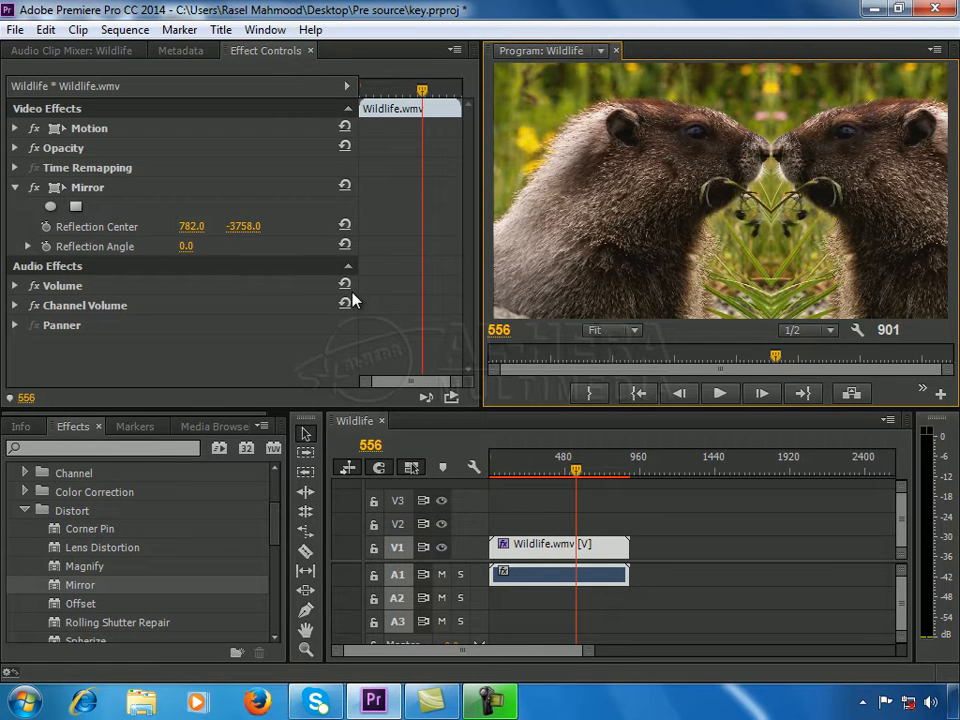
# Undo the Mirror effect on Wildlife.wmv and apply the Magnify distort effect to the clip instead.
pyautogui.hotkey('ctrl', 'z')
pyautogui.hotkey('ctrl', 'z')
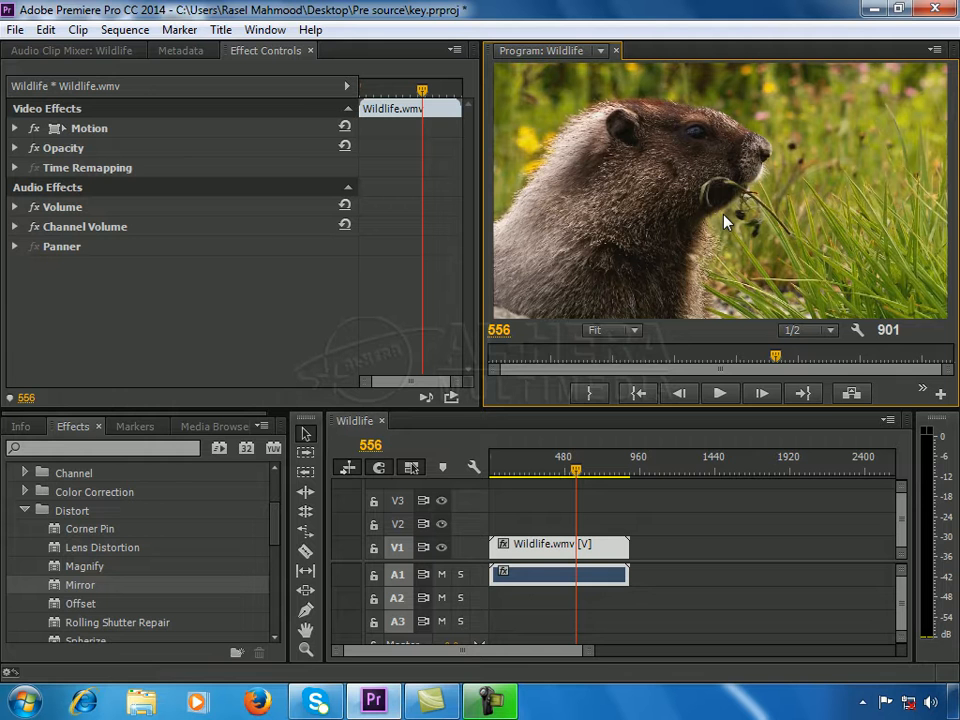
pyautogui.click(86, 567)
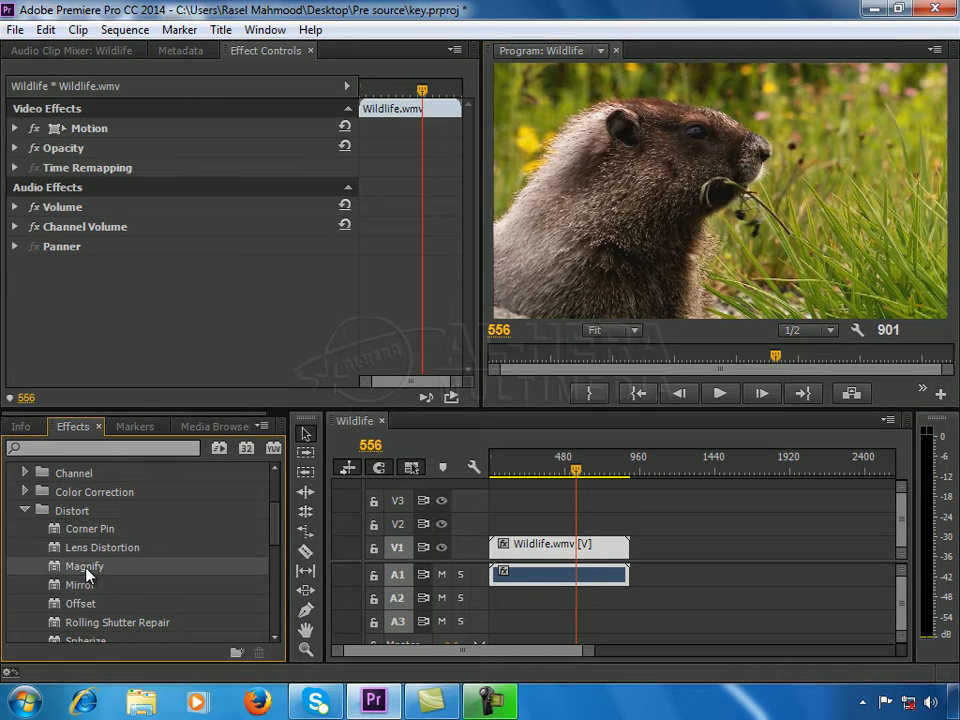
pyautogui.moveTo(87, 570); pyautogui.dragTo(537, 560)
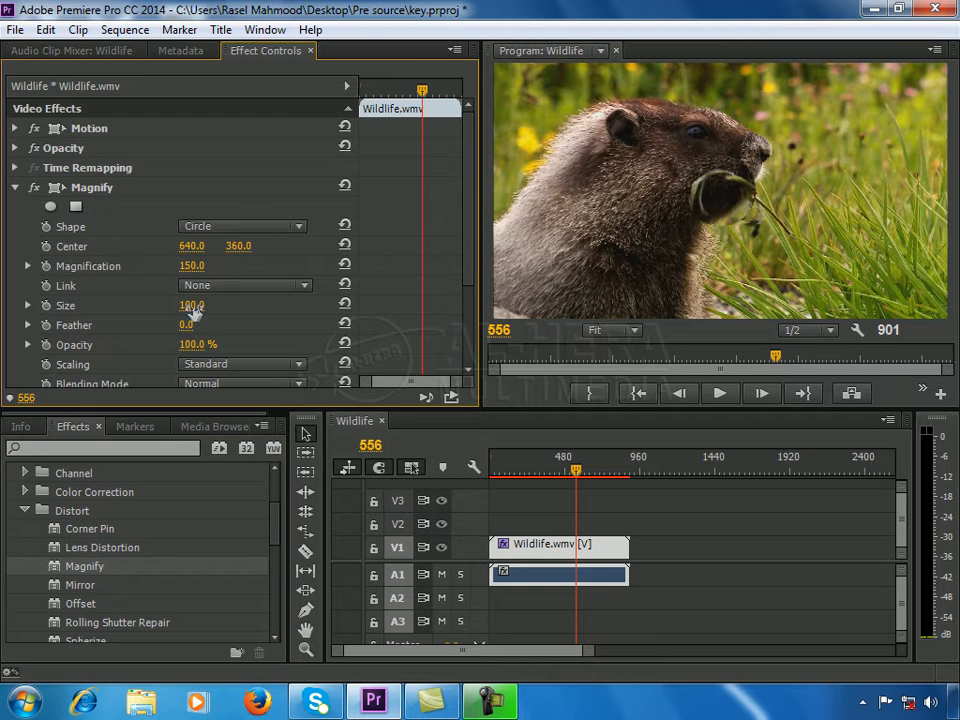
# Set the Magnify effect's Size to 324 and play the sequence to preview the enlarged circle.
pyautogui.moveTo(193, 312)
pyautogui.mouseDown()
pyautogui.moveTo(420, 343)
pyautogui.moveTo(238, 373)
pyautogui.moveTo(463, 396)
pyautogui.moveTo(471, 399)
pyautogui.moveTo(423, 410)
pyautogui.moveTo(499, 414)
pyautogui.moveTo(418, 424)
pyautogui.moveTo(186, 302)
pyautogui.moveTo(129, 313)
pyautogui.moveTo(189, 306)
pyautogui.moveTo(181, 306)
pyautogui.mouseUp()
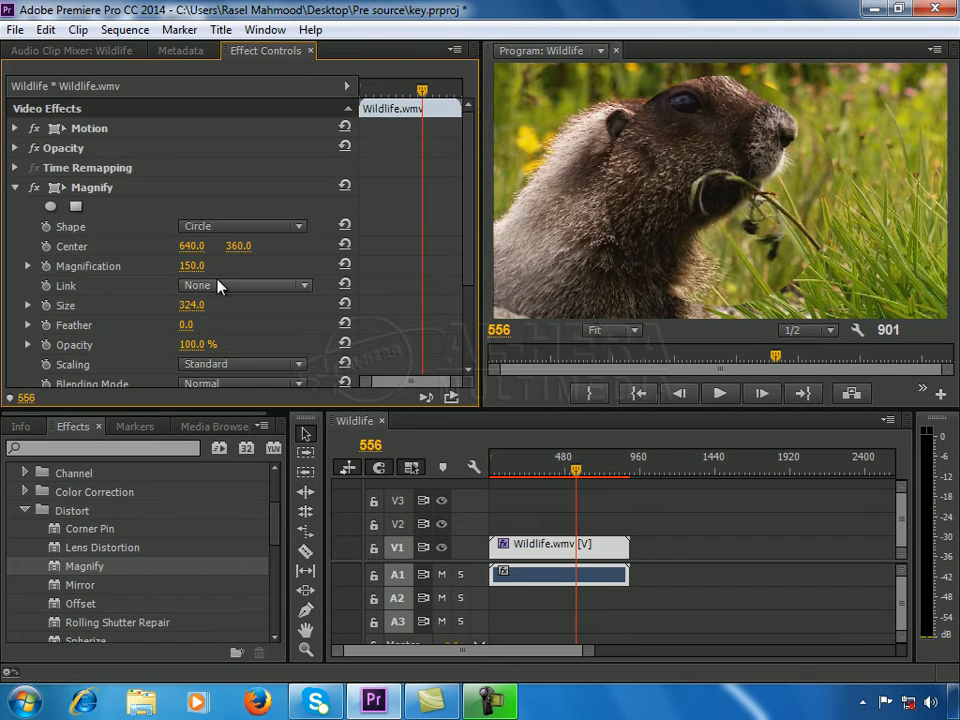
pyautogui.click(730, 400)
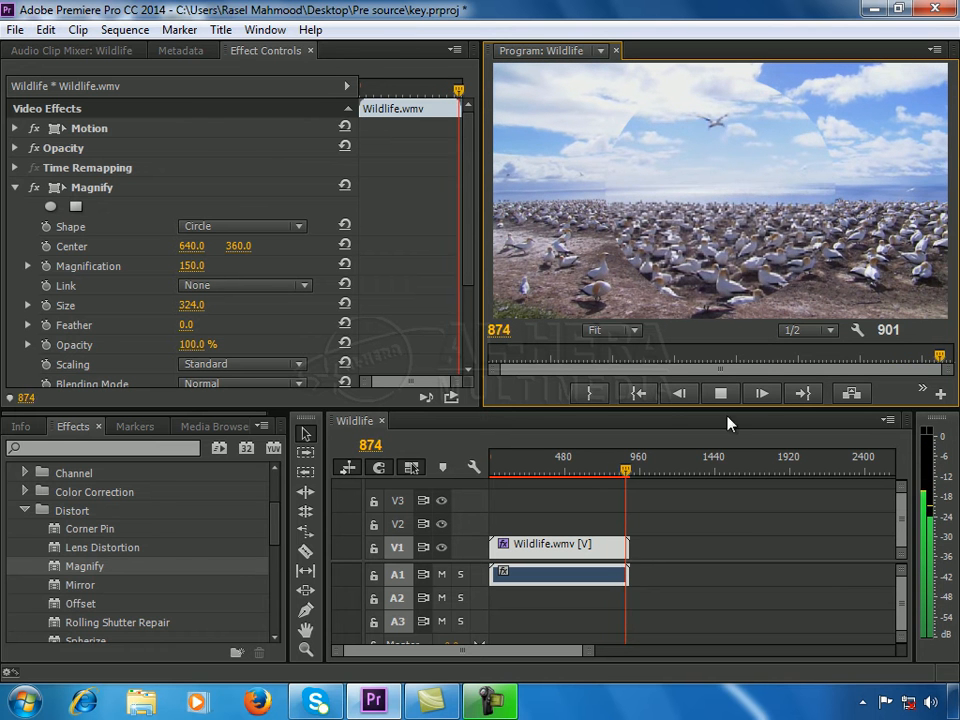
pyautogui.click(721, 393)
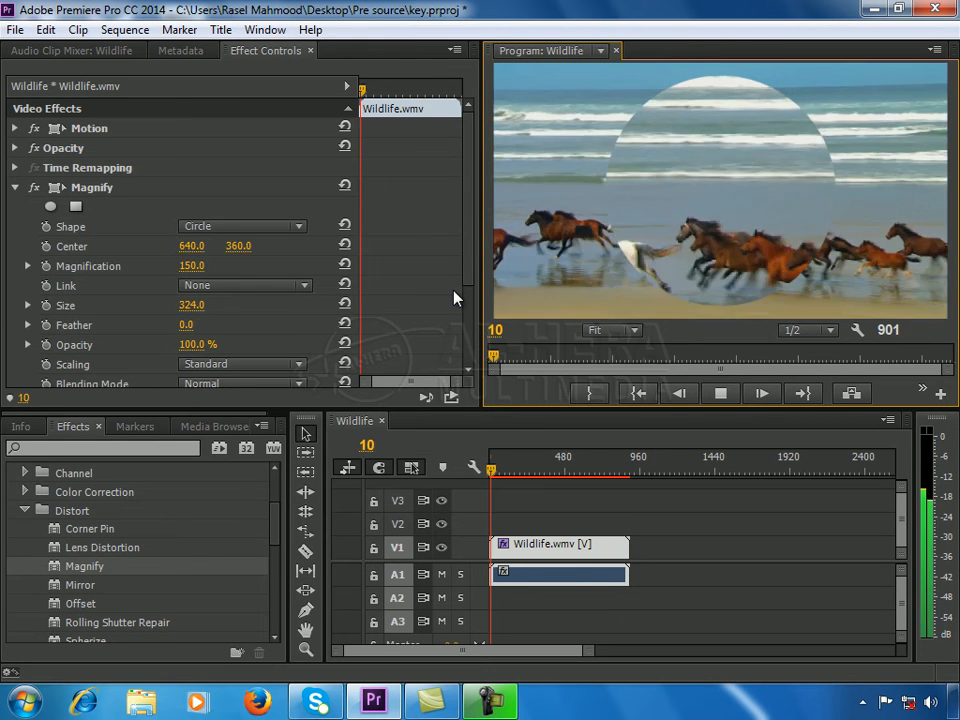
pyautogui.click(721, 393)
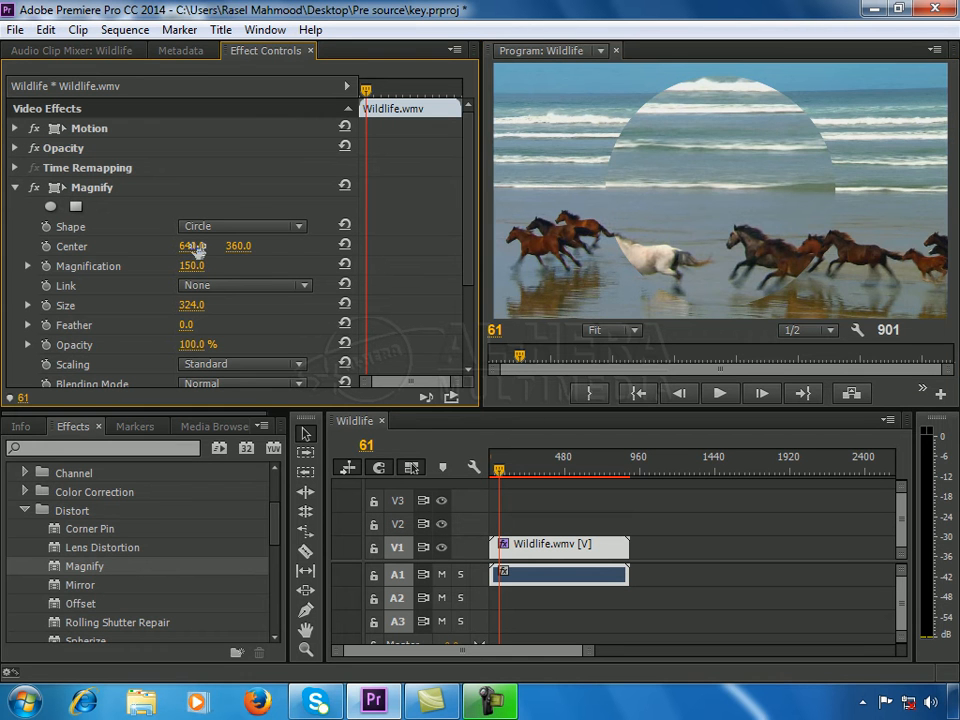
# Move the Magnify circle's Center to 245 horizontally and preview it over the running horses.
pyautogui.moveTo(196, 251); pyautogui.dragTo(14, 297)
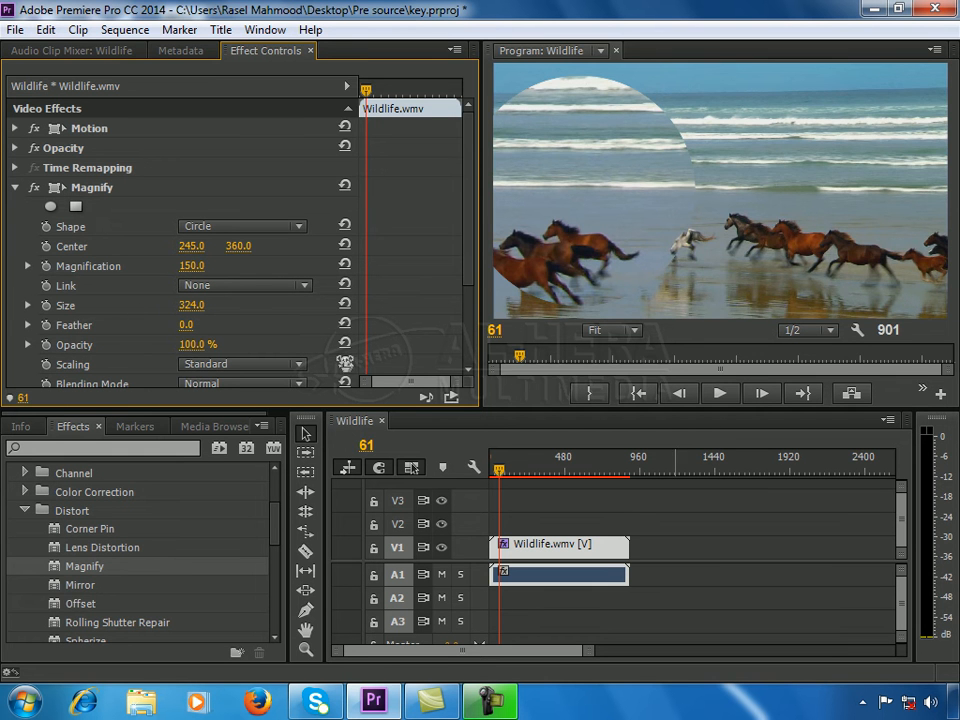
pyautogui.click(722, 394)
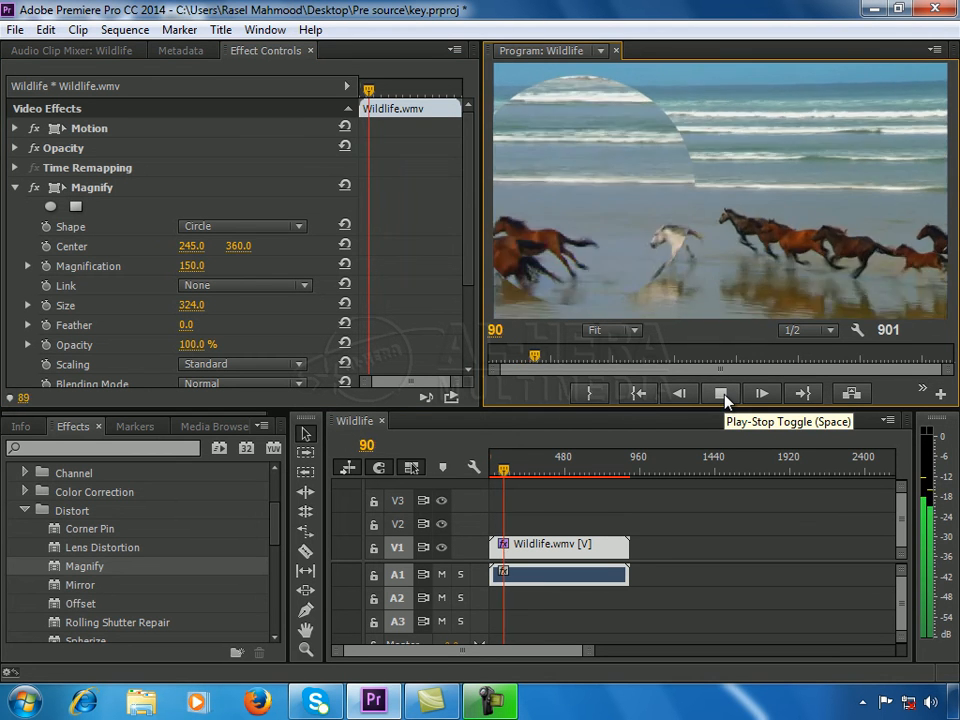
pyautogui.click(726, 398)
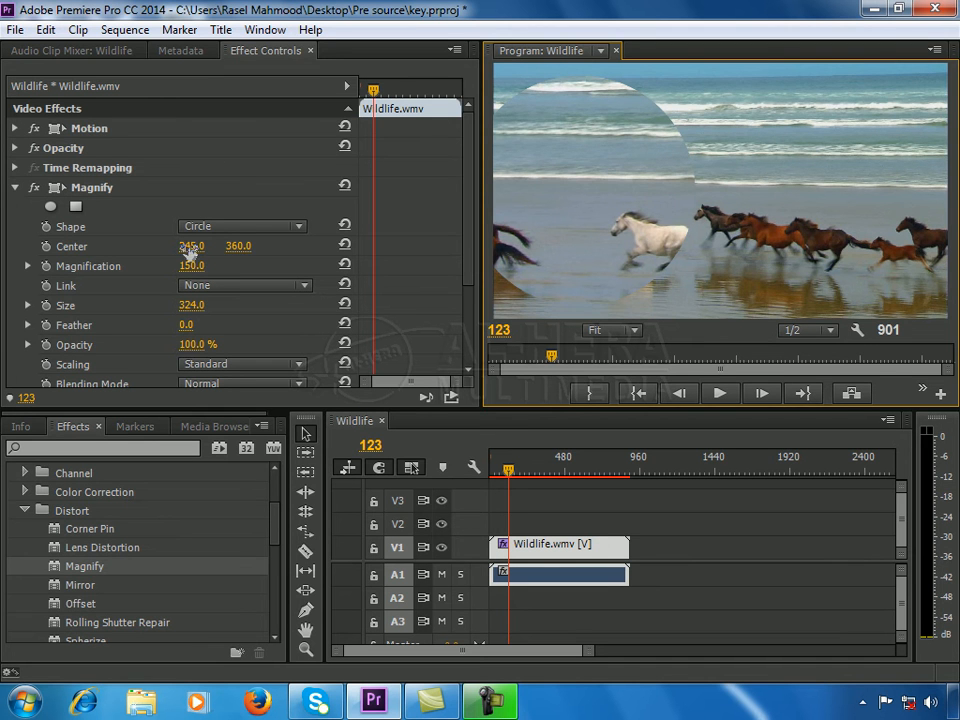
# Move the Magnify circle's Center to 939 horizontally and play the sequence through to the seals shot.
pyautogui.moveTo(189, 246); pyautogui.dragTo(901, 378)
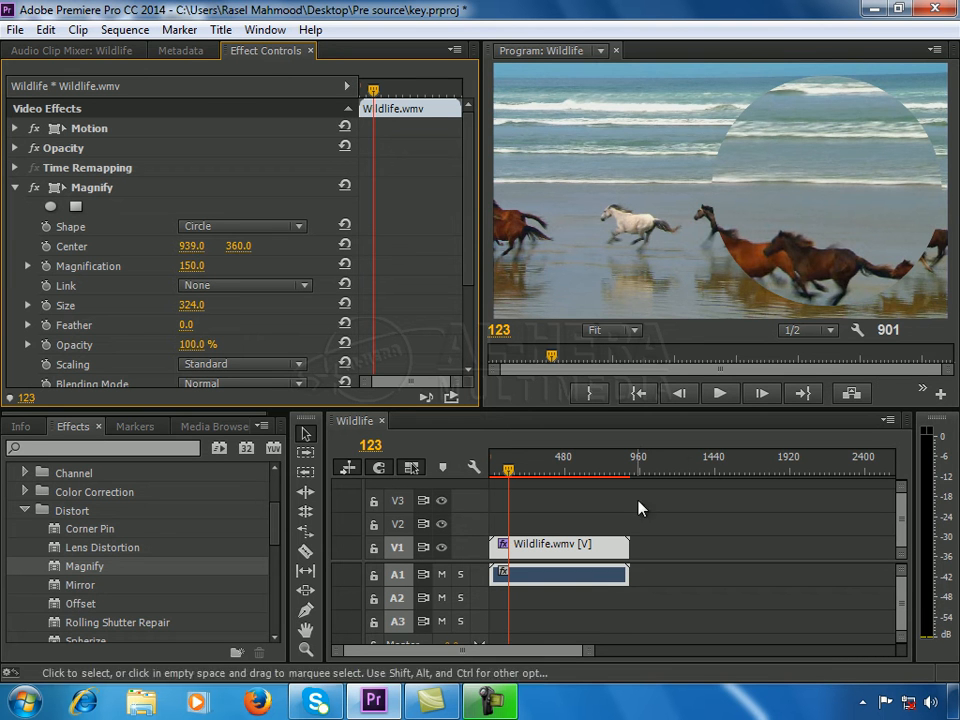
pyautogui.click(721, 396)
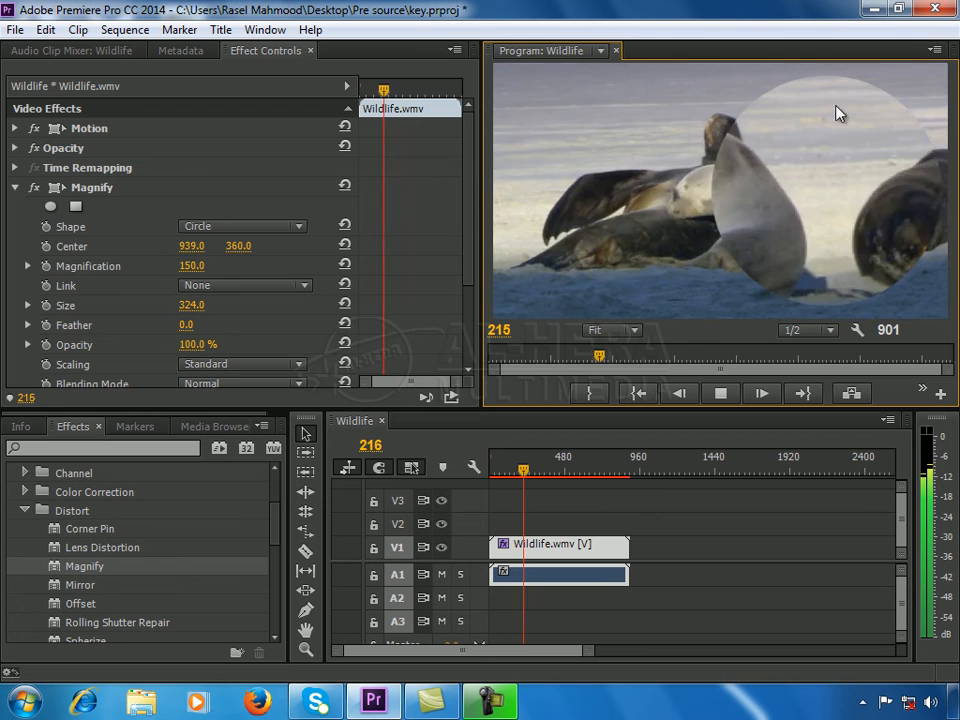
pyautogui.click(722, 396)
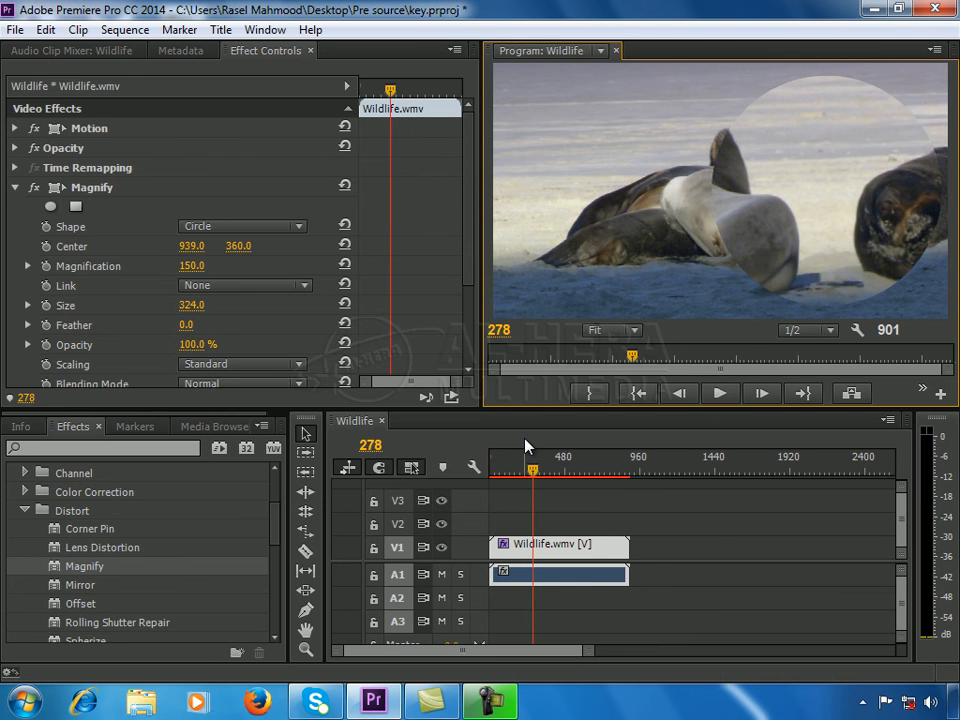